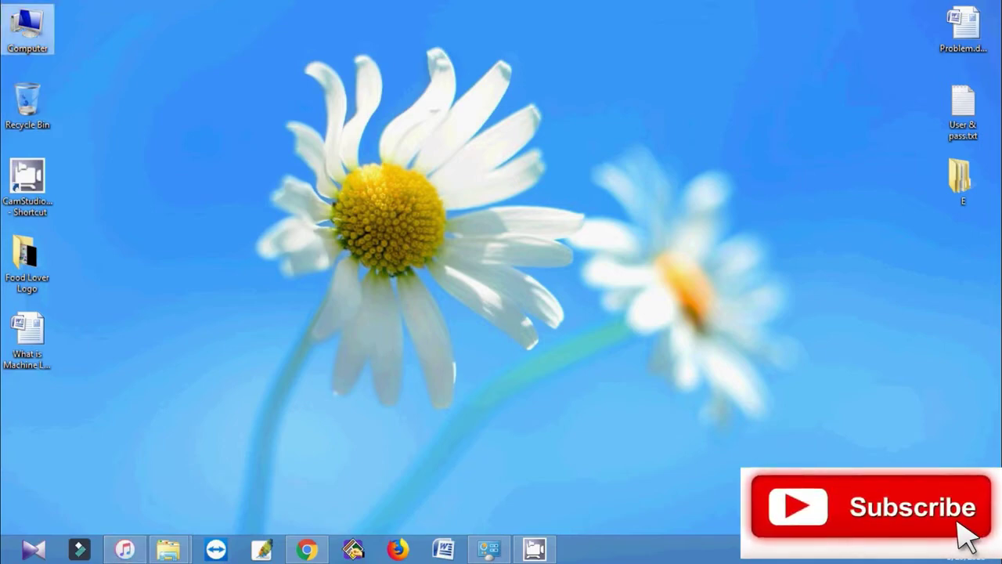
Step: Open the Computer window at full size, check the listed drives for the connected iPhone, and minimize the window
double_click(27, 28)
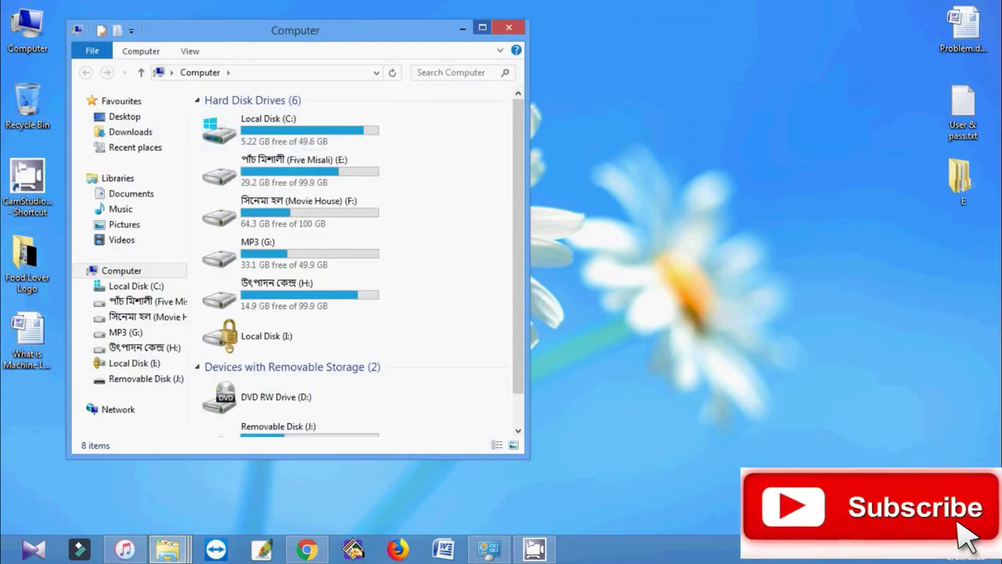
left_click(482, 27)
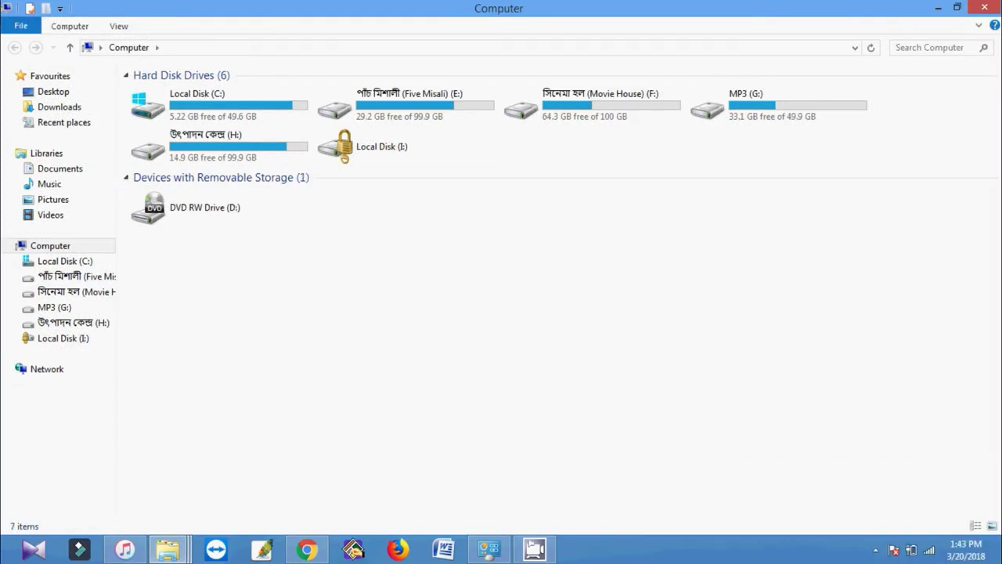
right_click(432, 305)
left_click(475, 360)
left_click(938, 8)
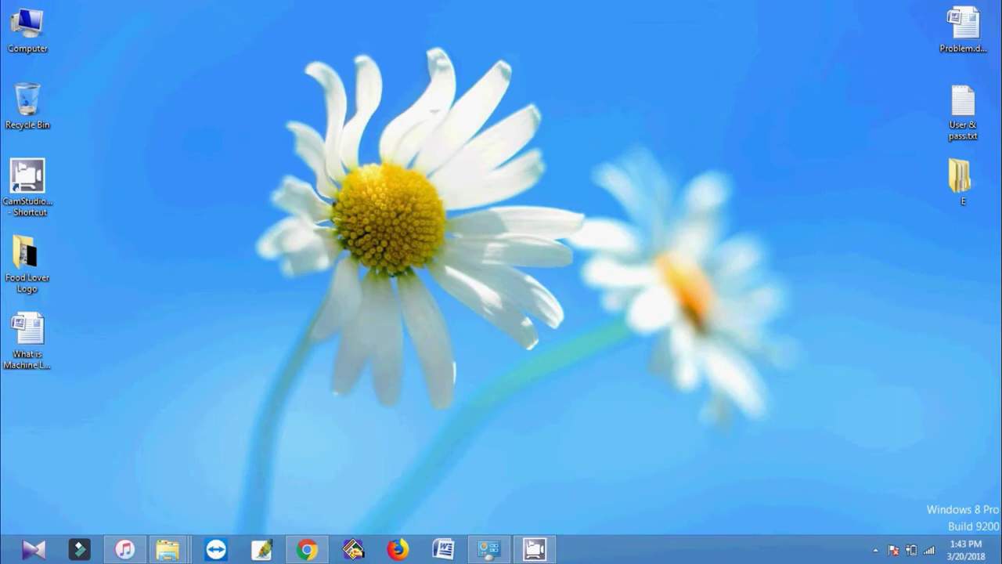
Step: Check the iPhone summary in iTunes against the drives listed in Computer, and minimize both windows
left_click(125, 549)
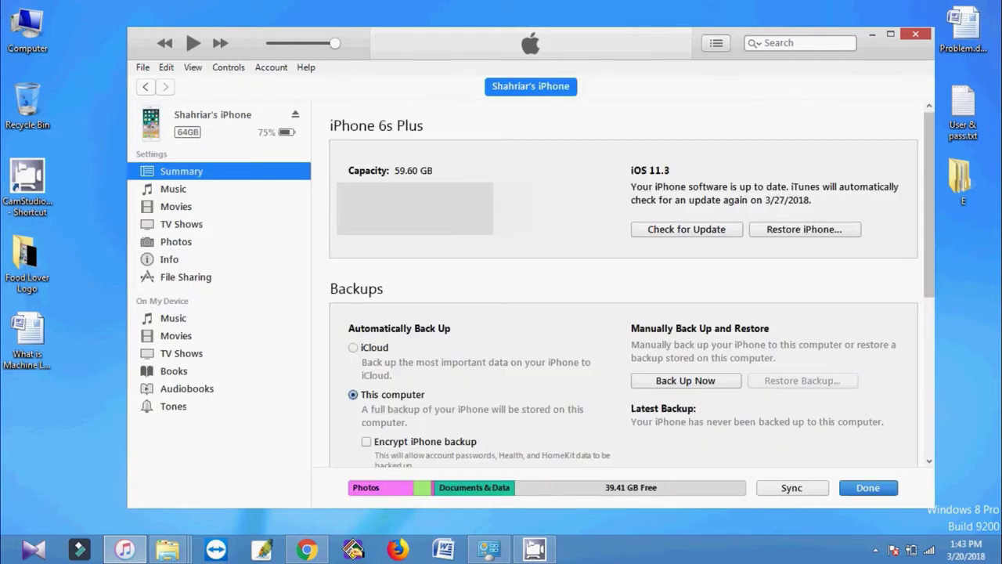
double_click(27, 28)
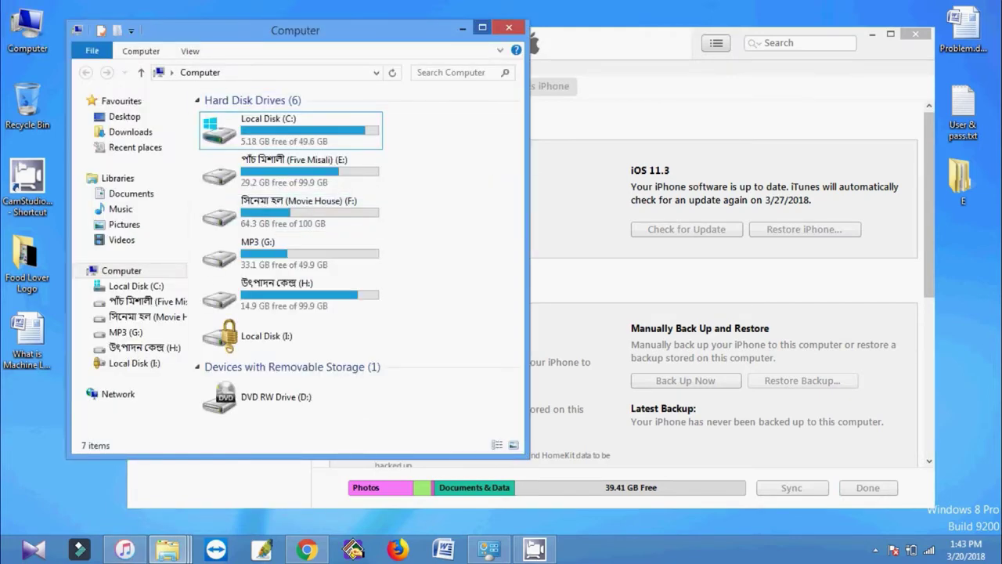
left_click(483, 27)
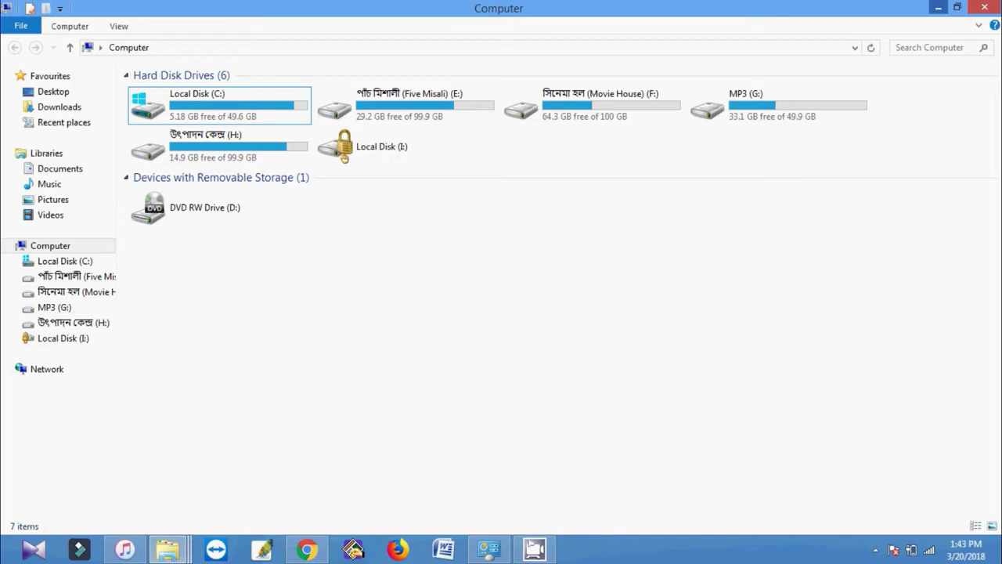
left_click(939, 7)
left_click(873, 33)
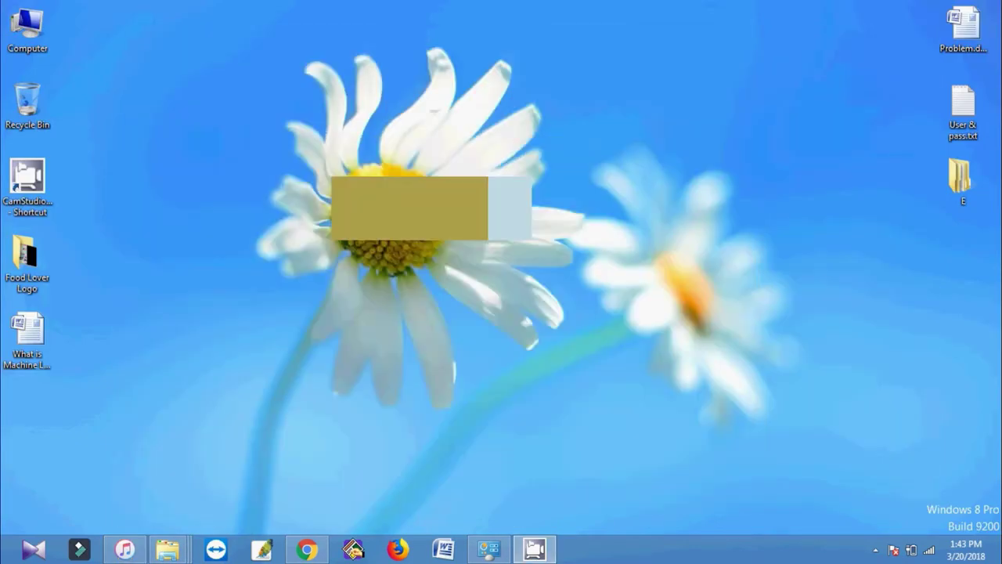
Step: Open Device Manager from the computer's system properties, expand Software devices to look for the iPhone, and close it
right_click(20, 33)
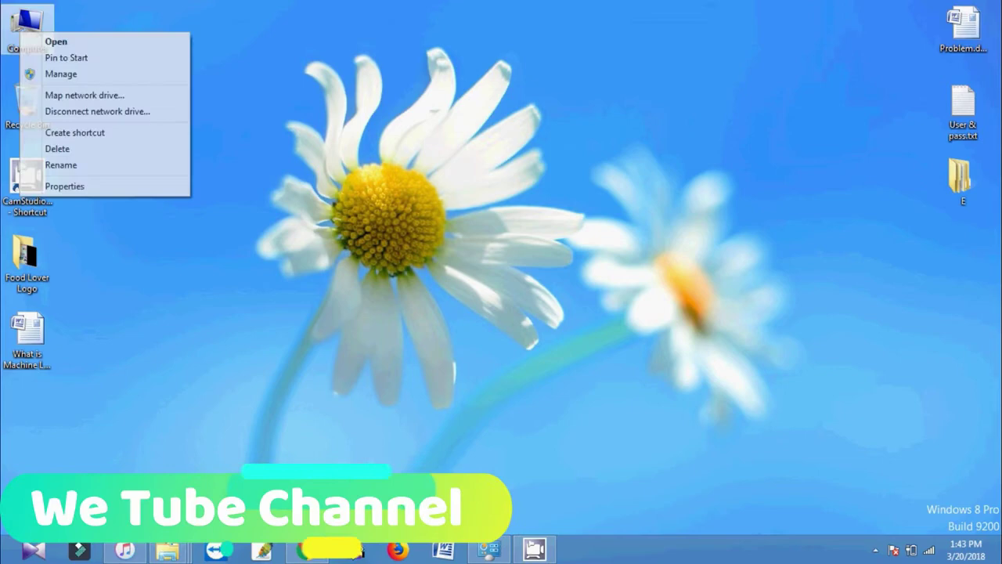
left_click(64, 186)
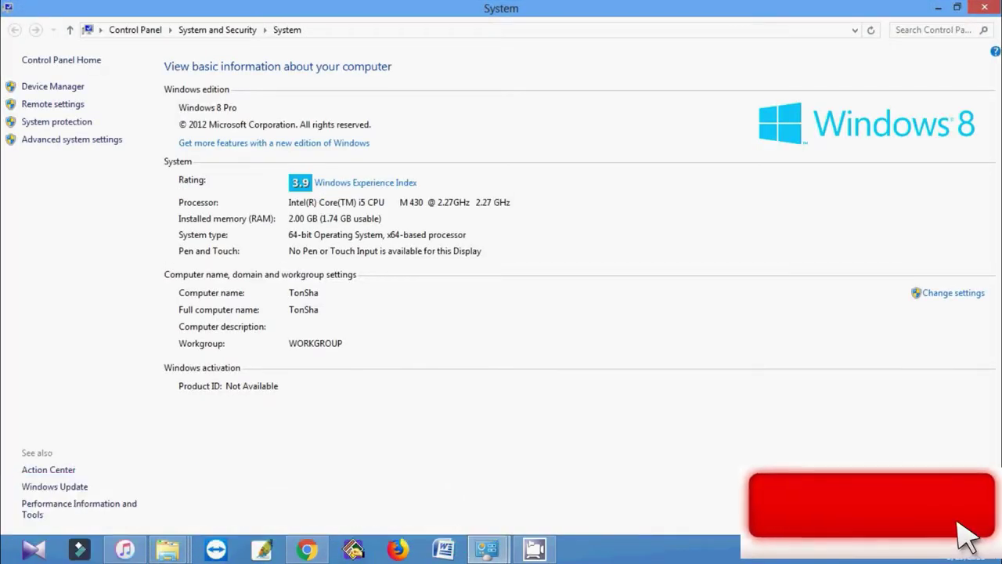
left_click(52, 86)
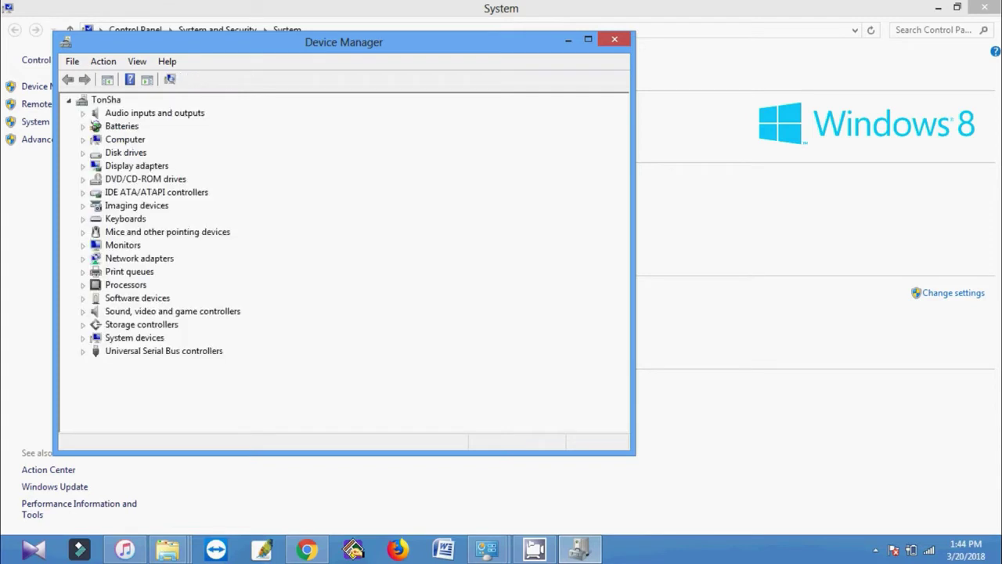
left_click_drag(344, 41, 434, 49)
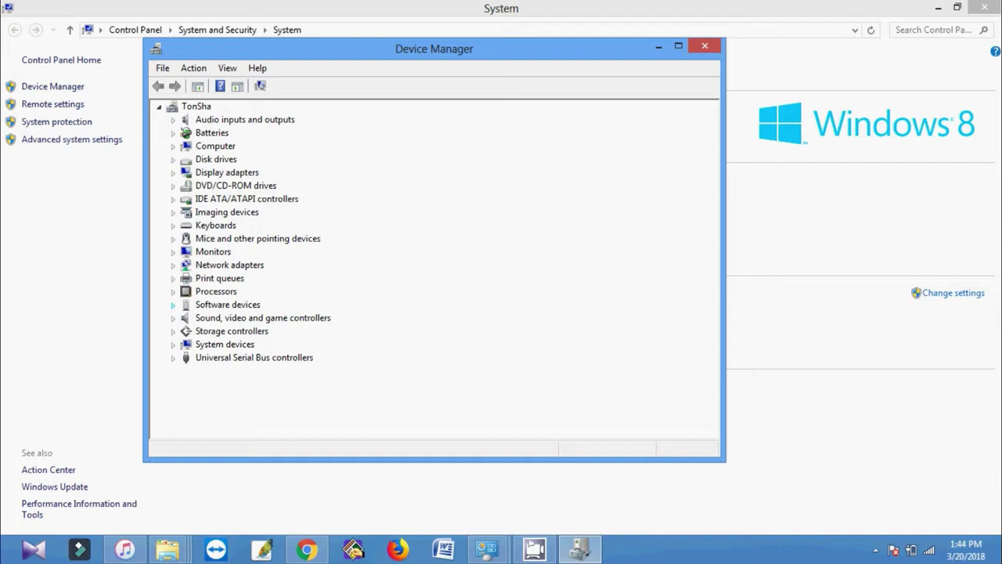
left_click(173, 305)
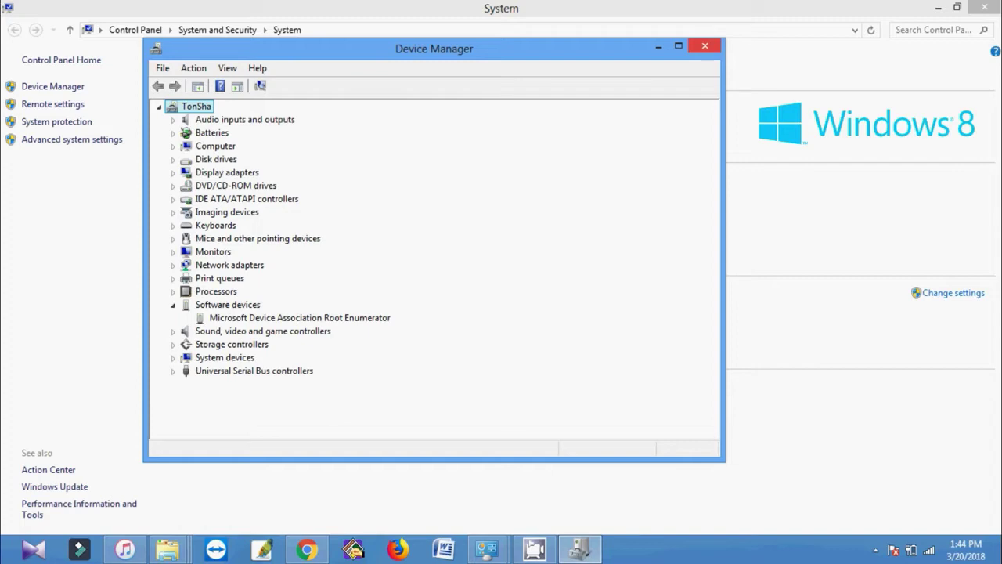
left_click(705, 46)
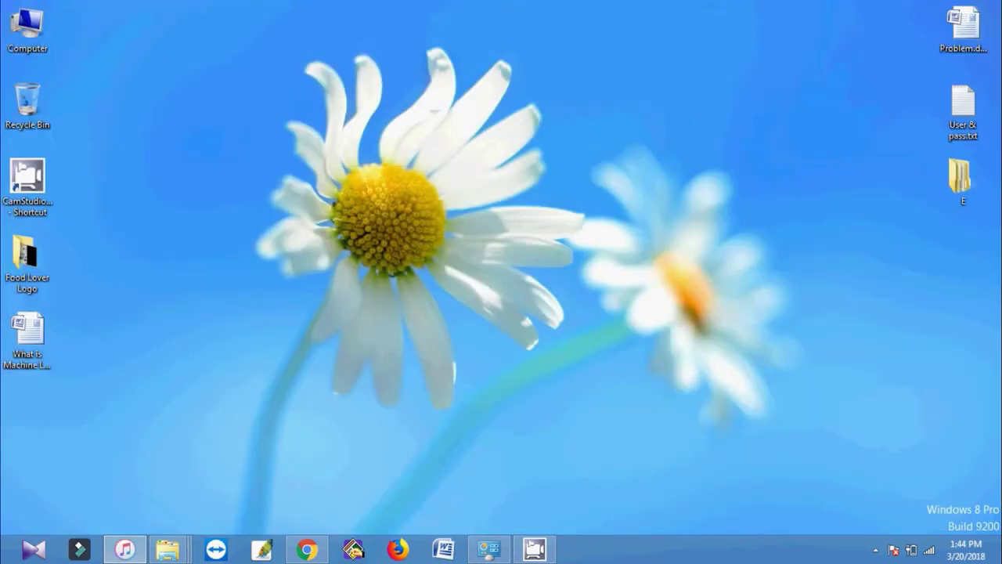
left_click(488, 549)
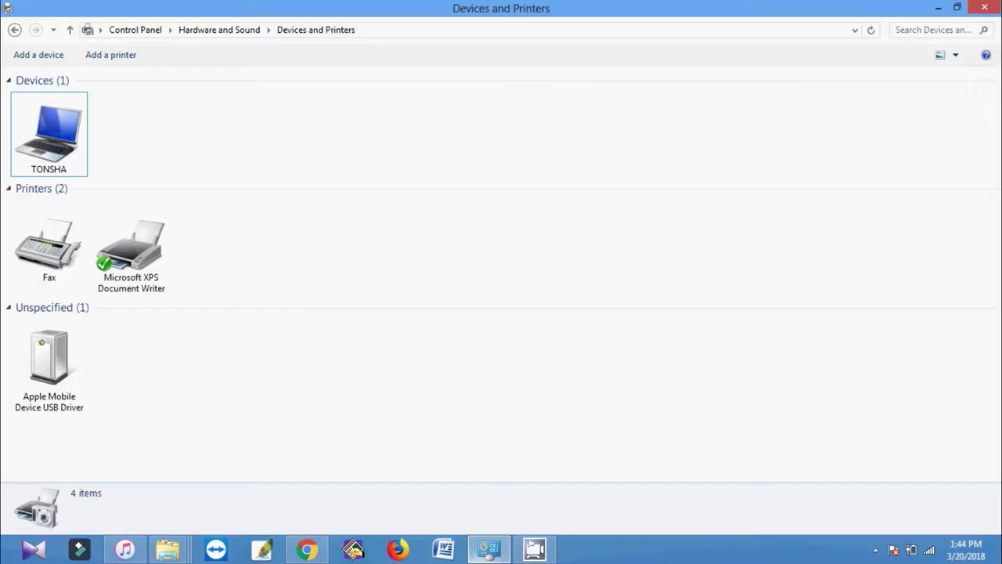
left_click(985, 7)
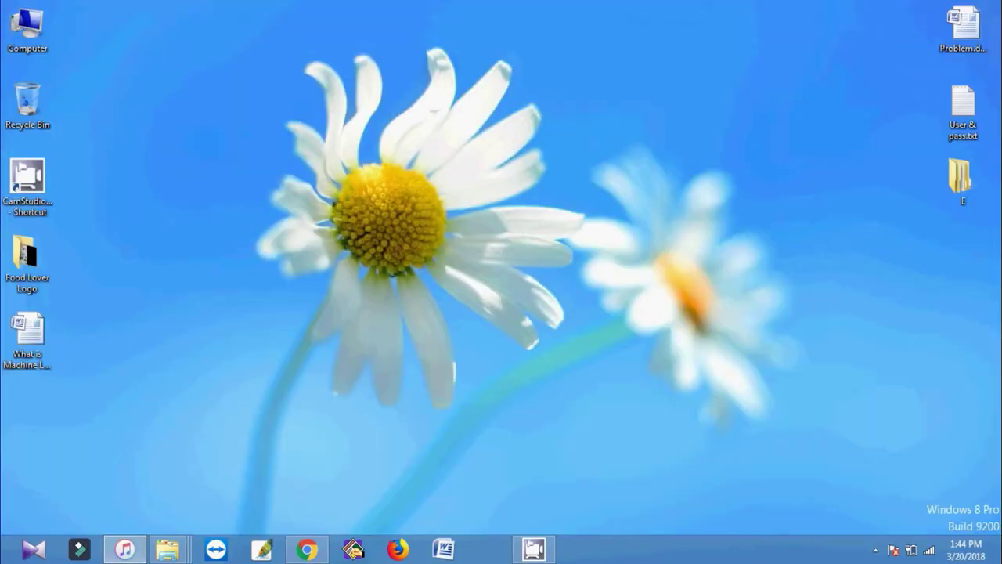
left_click(8, 558)
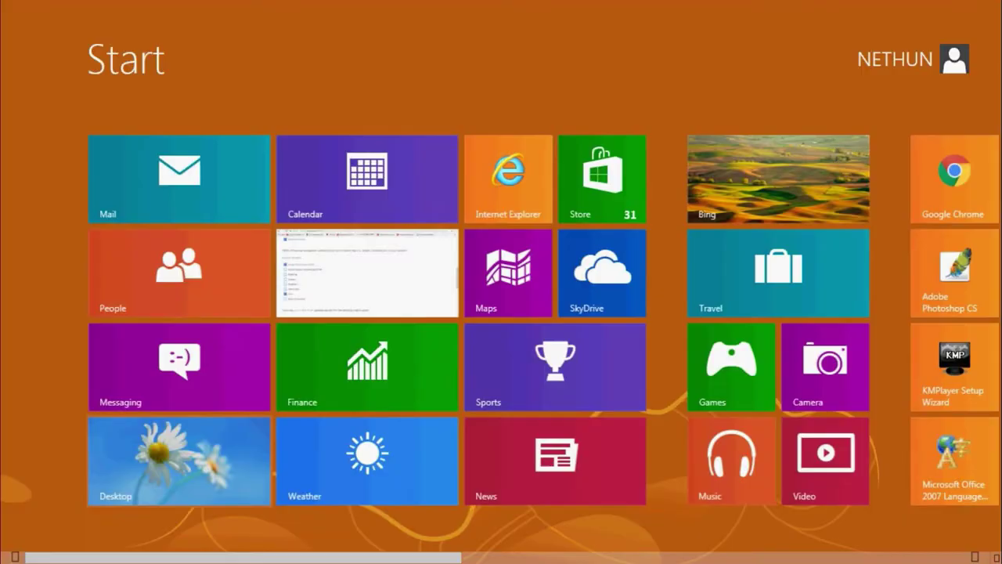
left_click(178, 470)
Step: Open the Control Panel through the Windows 8 desktop settings
key("super+c")
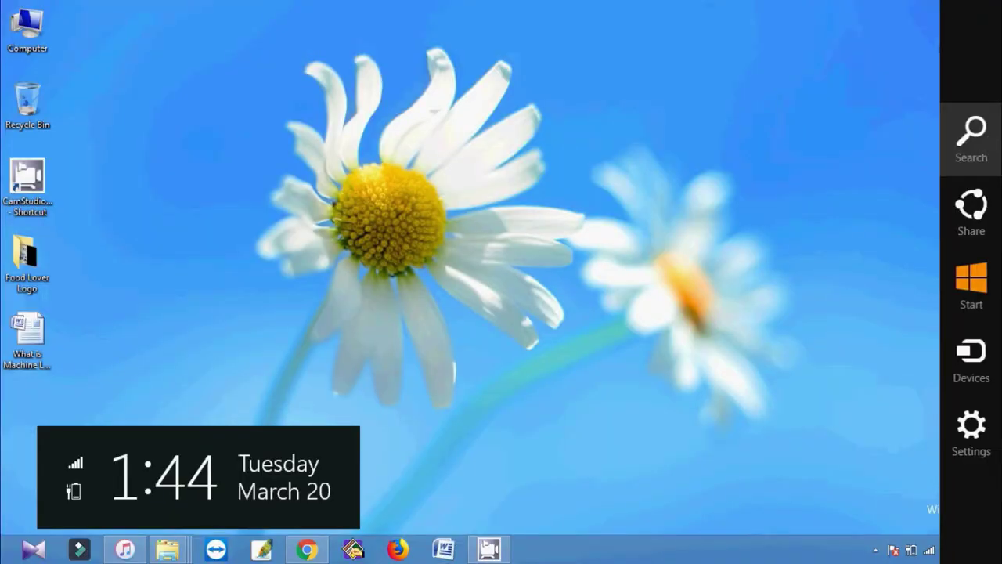
key("Down")
key("Down")
key("Down")
key("Return")
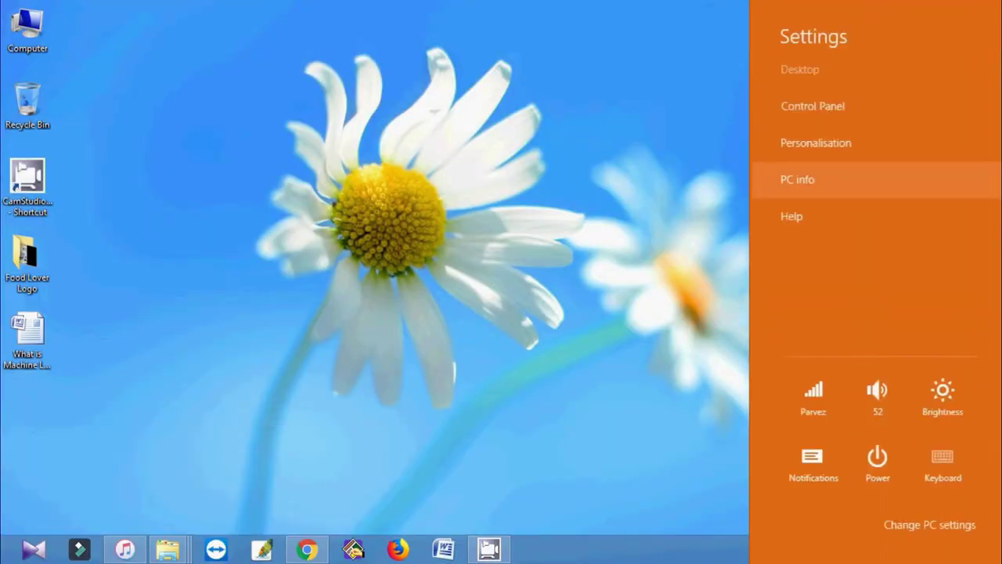
key("Up")
key("Up")
key("Return")
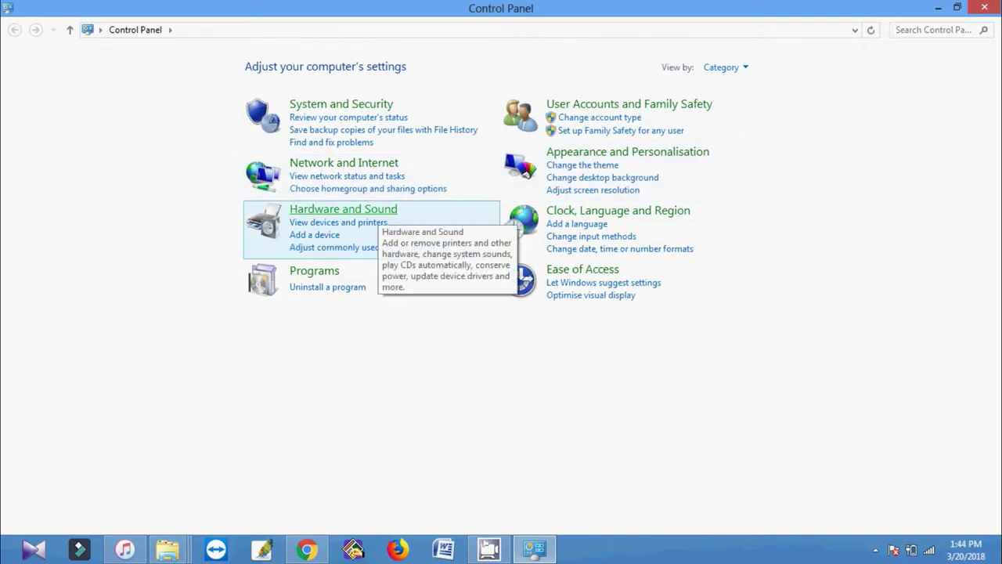
Step: Go to Hardware and Sound and open Devices and Printers
key("Return")
key("Down")
key("Down")
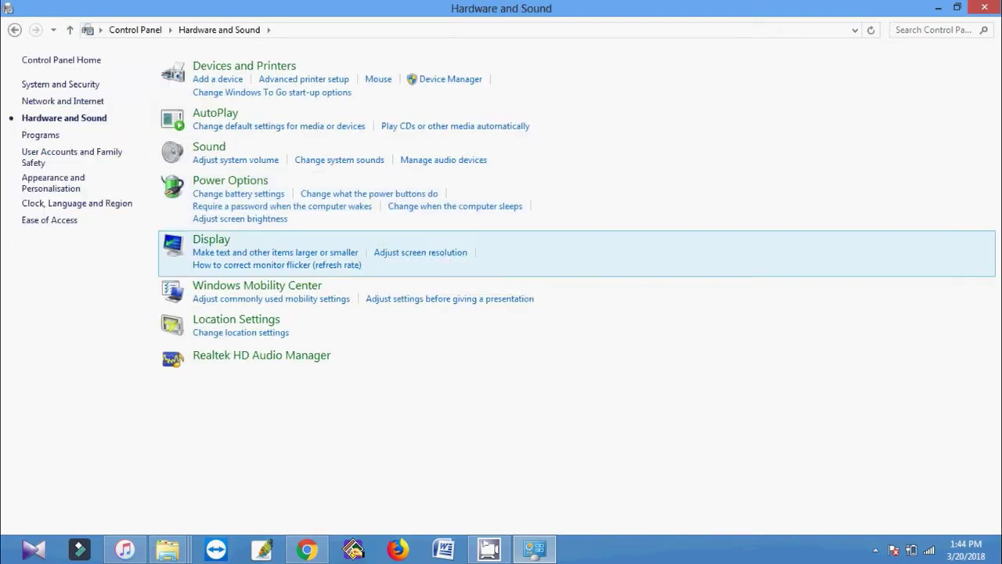
key("Up")
key("Up")
key("Up")
key("Up")
key("Up")
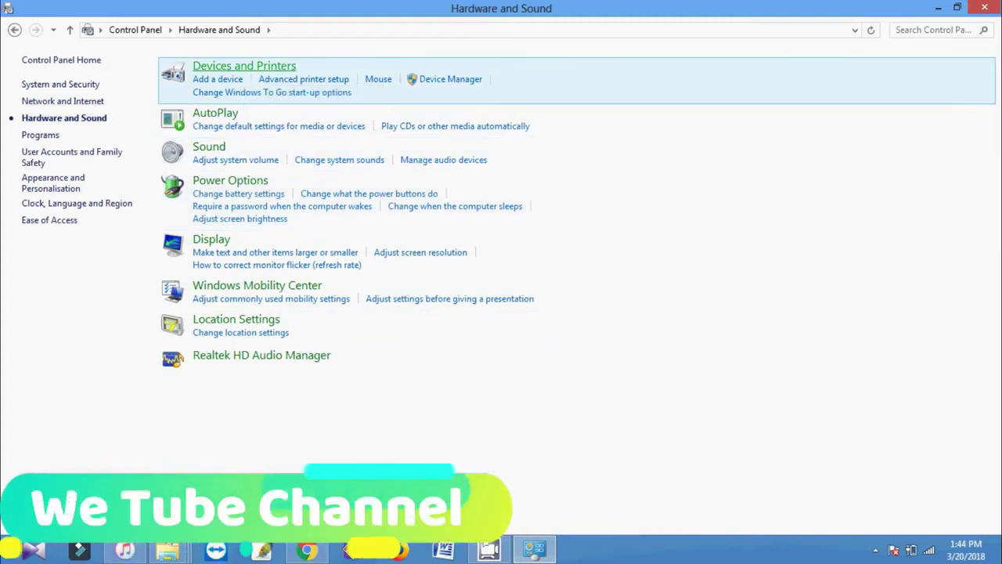
key("Return")
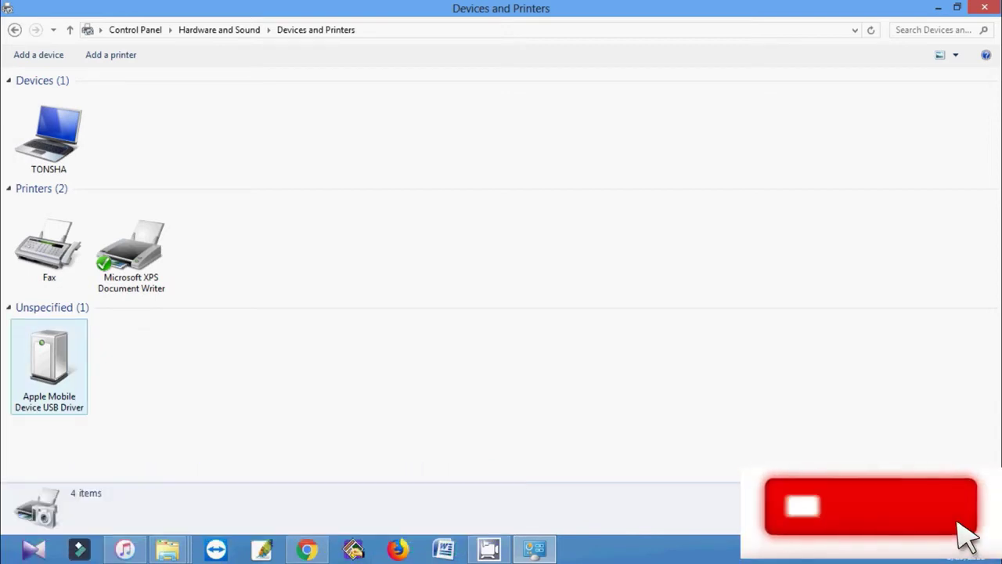
Step: Select Apple Mobile Device USB Driver and show the Computer drive list in a smaller window over Devices and Printers for comparison
left_click(48, 366)
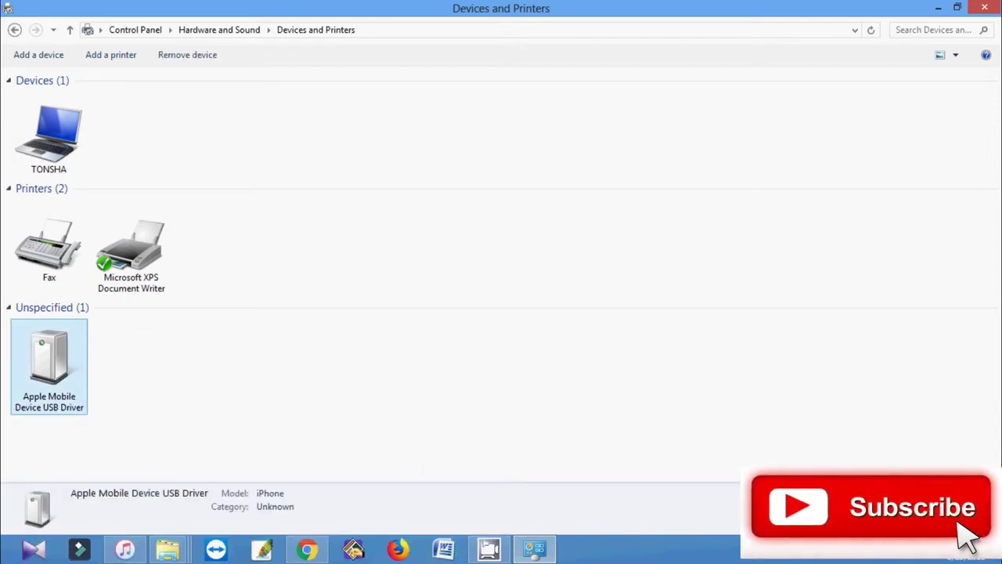
left_click(166, 549)
left_click(254, 474)
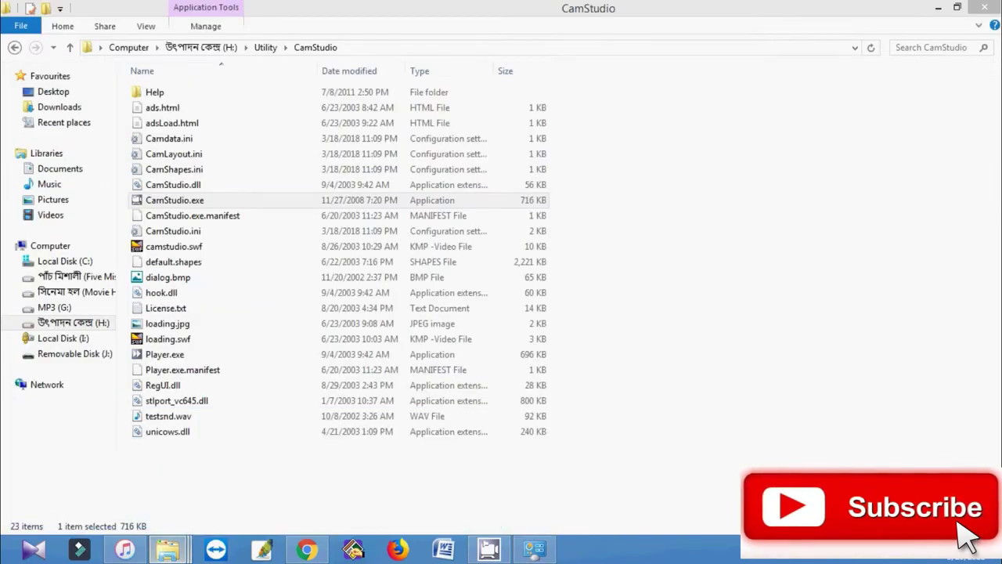
left_click(50, 245)
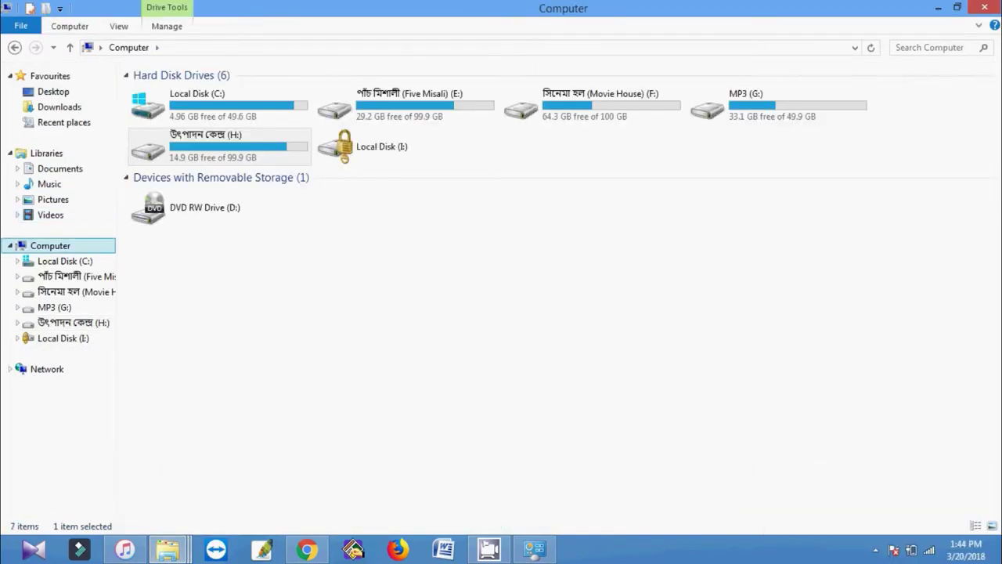
left_click_drag(501, 8, 727, 50)
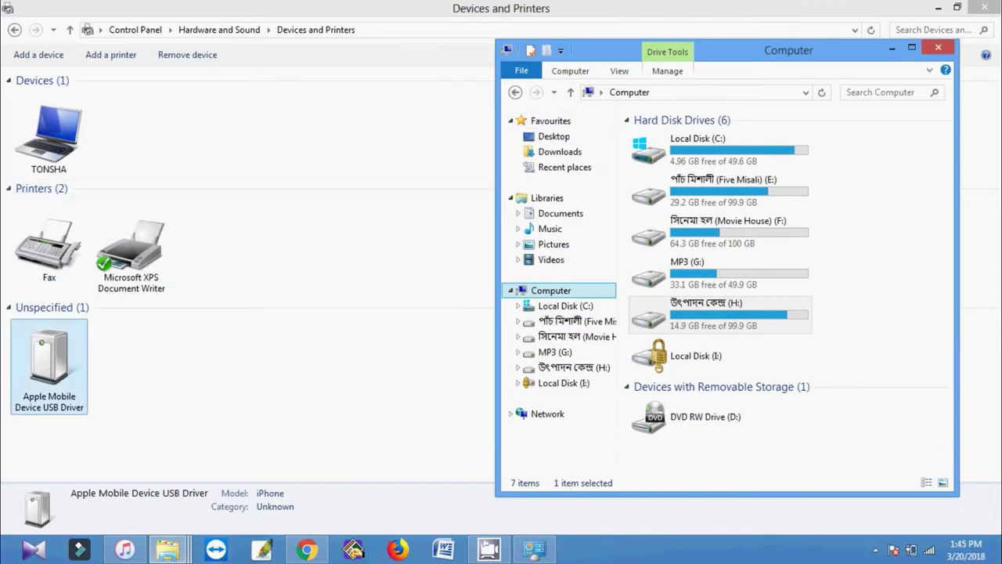
Step: Open the hardware properties of Apple Mobile Device USB Driver and bring up the properties of its device function
left_click(48, 366)
right_click(21, 372)
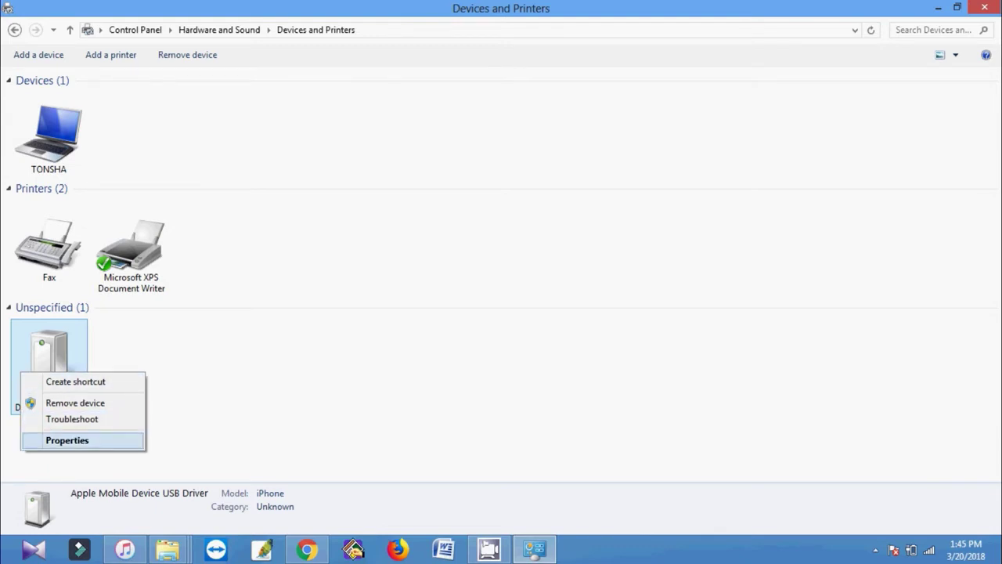
key("Return")
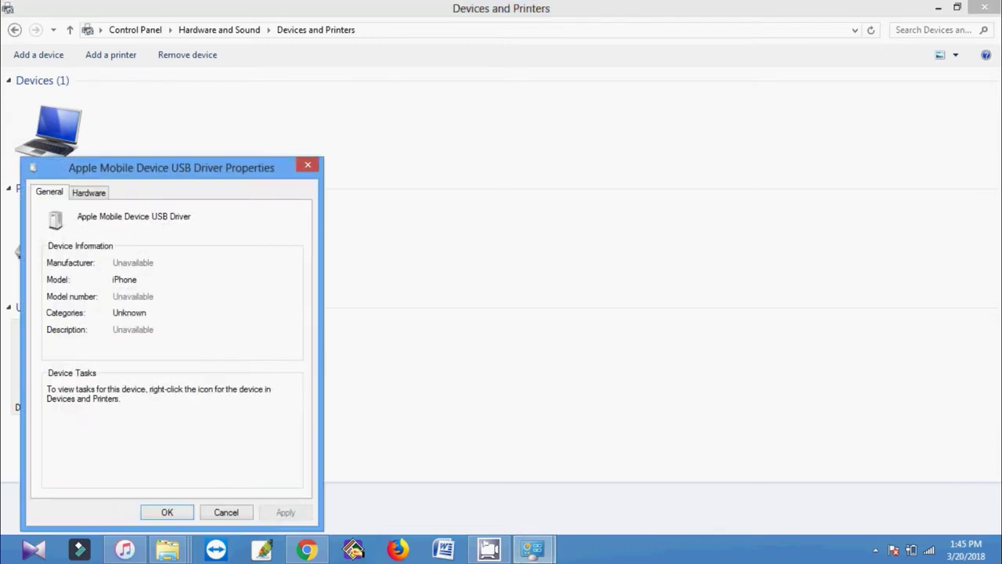
key("ctrl+Tab")
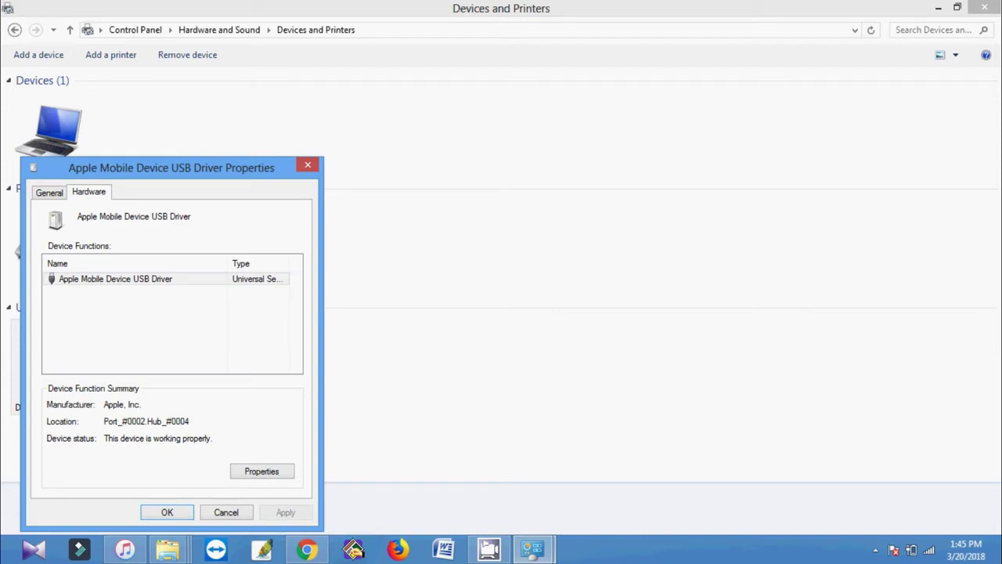
key("Tab")
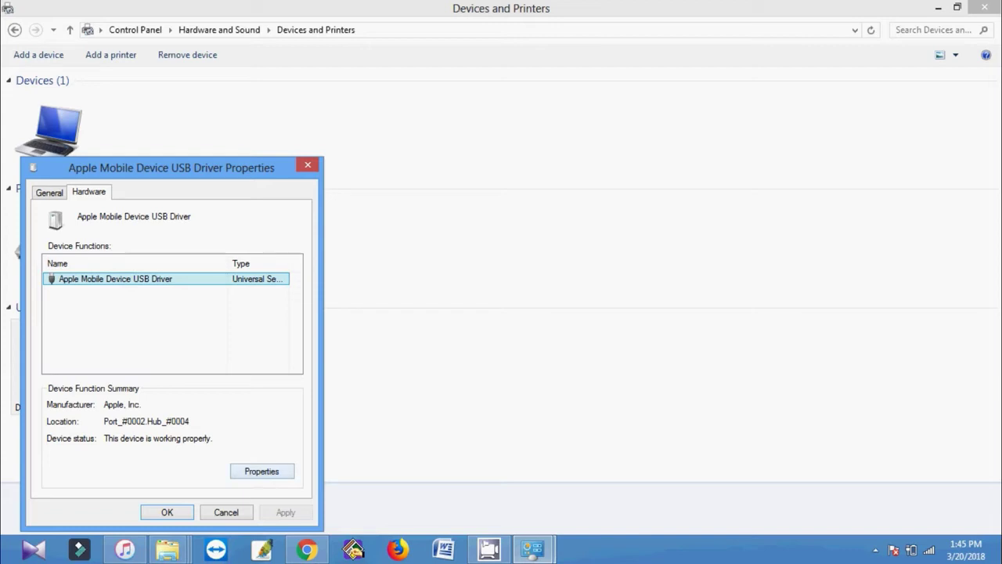
key("Tab")
key("Return")
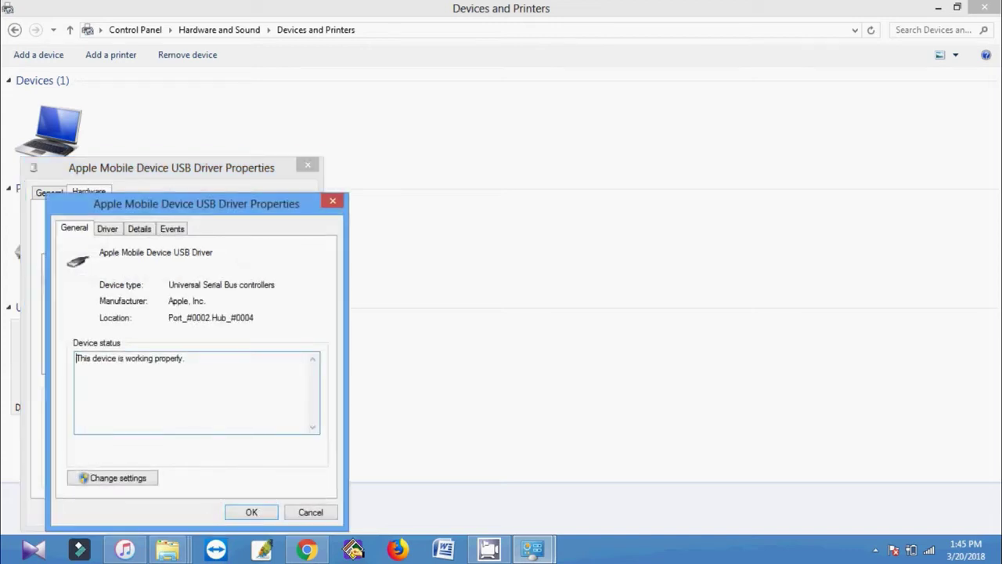
Step: Check the Apple Mobile Device USB Driver's driver information and reopen its properties with permission to change settings
key("ctrl+Tab")
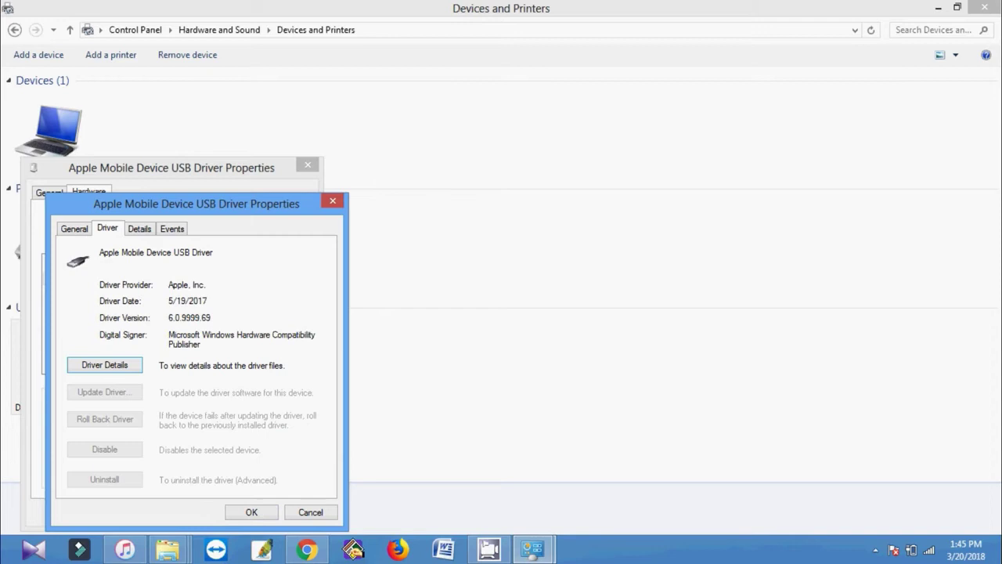
key("ctrl+shift+Tab")
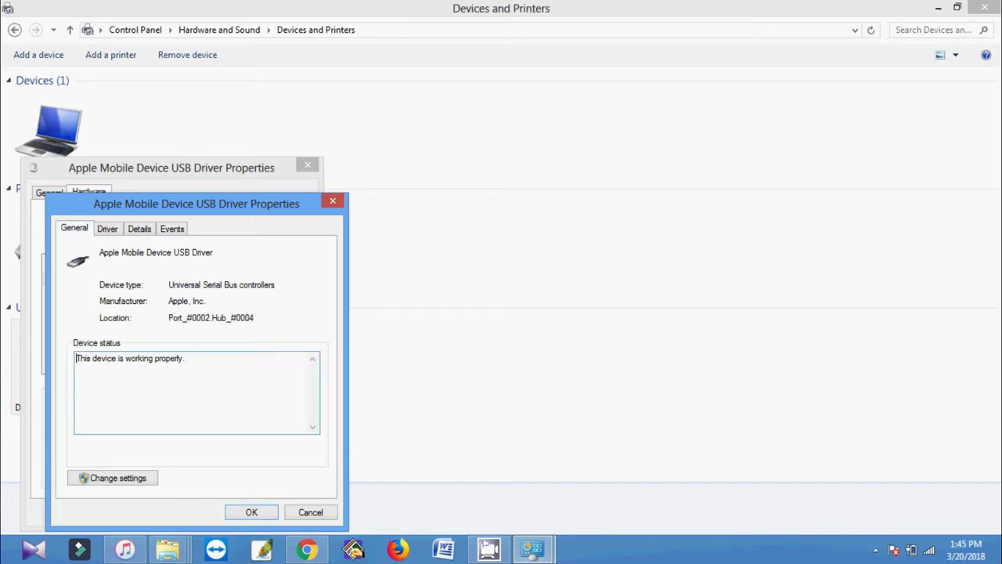
key("Tab")
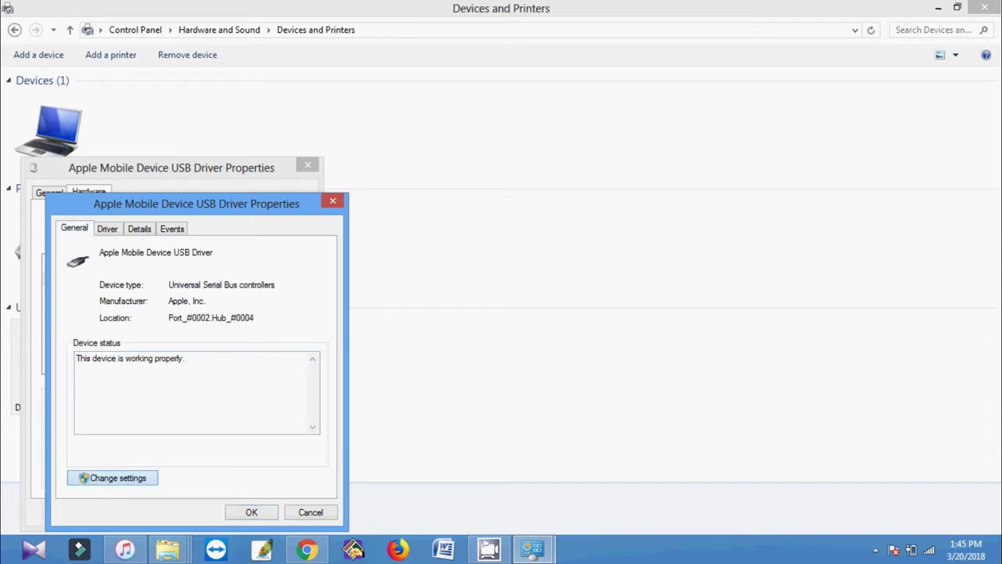
key("Return")
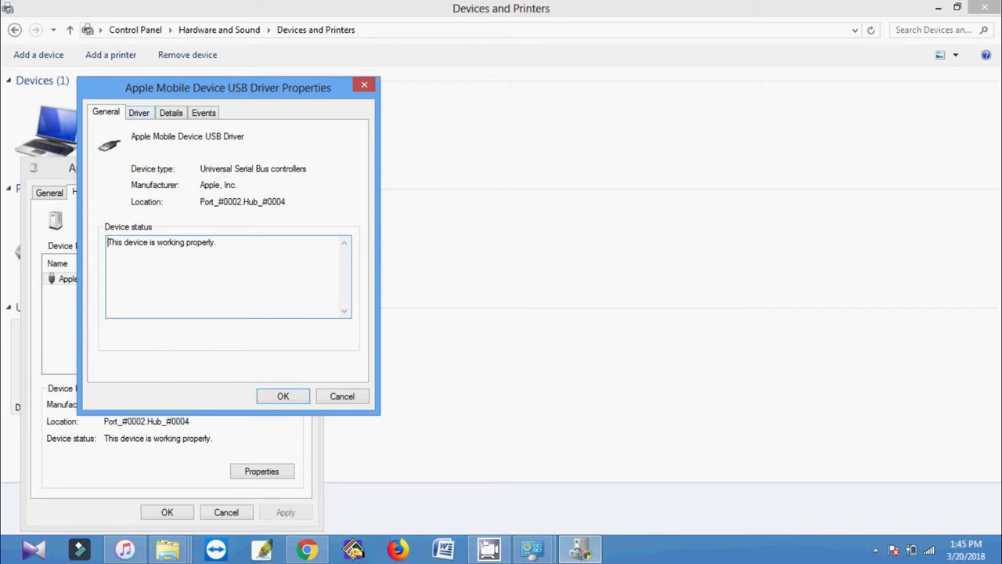
Step: Start updating the Apple Mobile Device USB Driver and choose to browse the computer for driver software
key("ctrl+Tab")
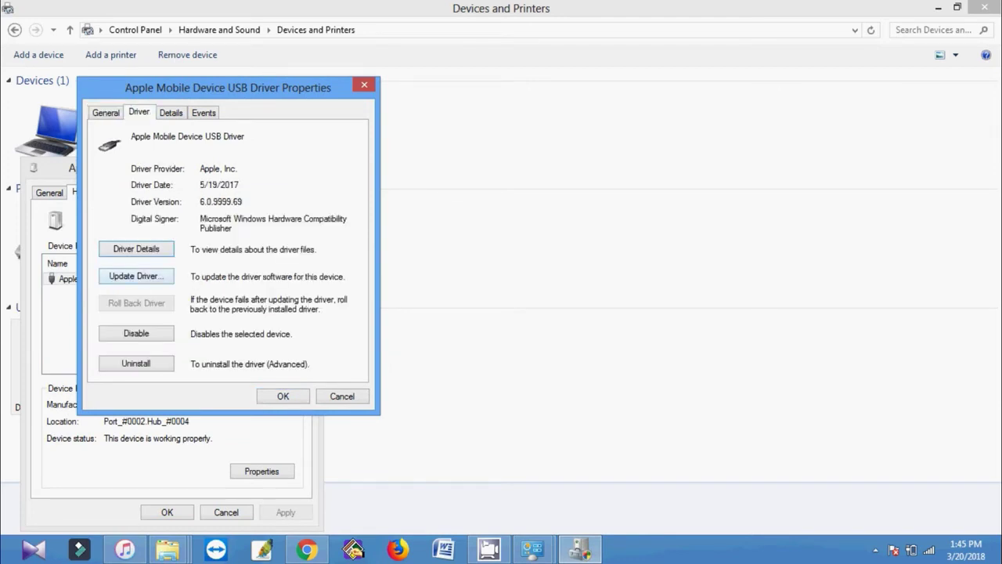
key("Tab")
key("Return")
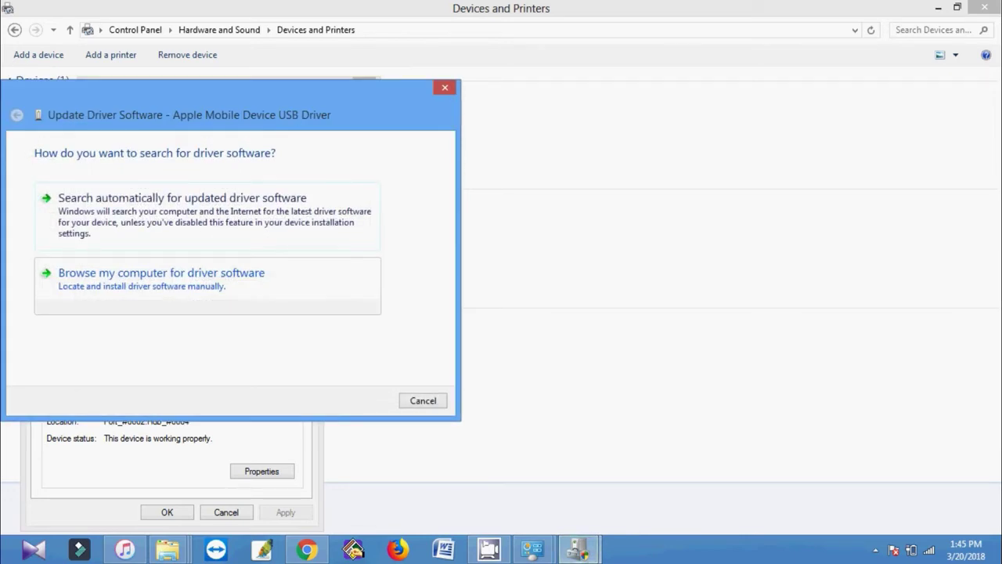
key("Return")
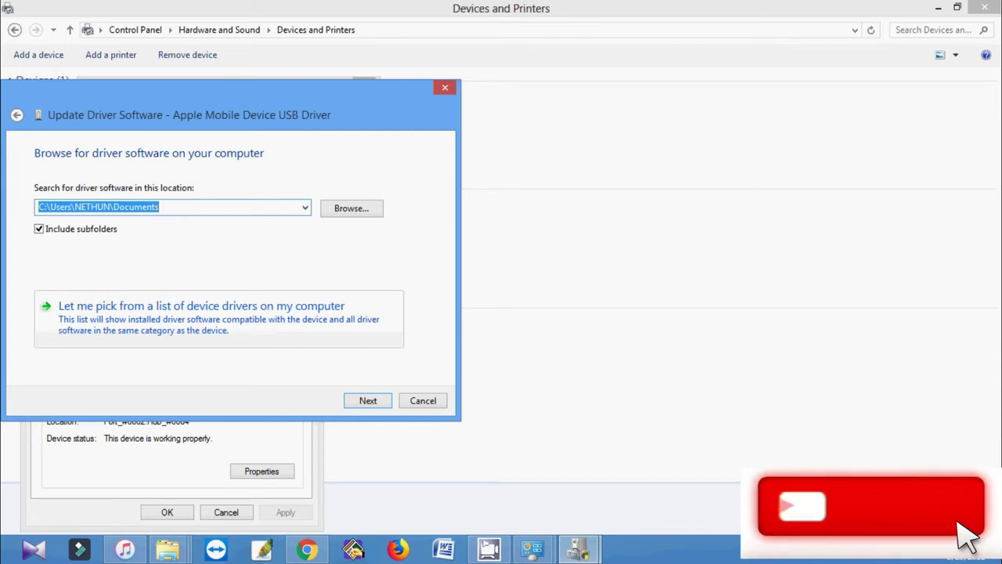
Step: Pick MTP USB Device from the computer's list of compatible device drivers and install it
left_click(218, 318)
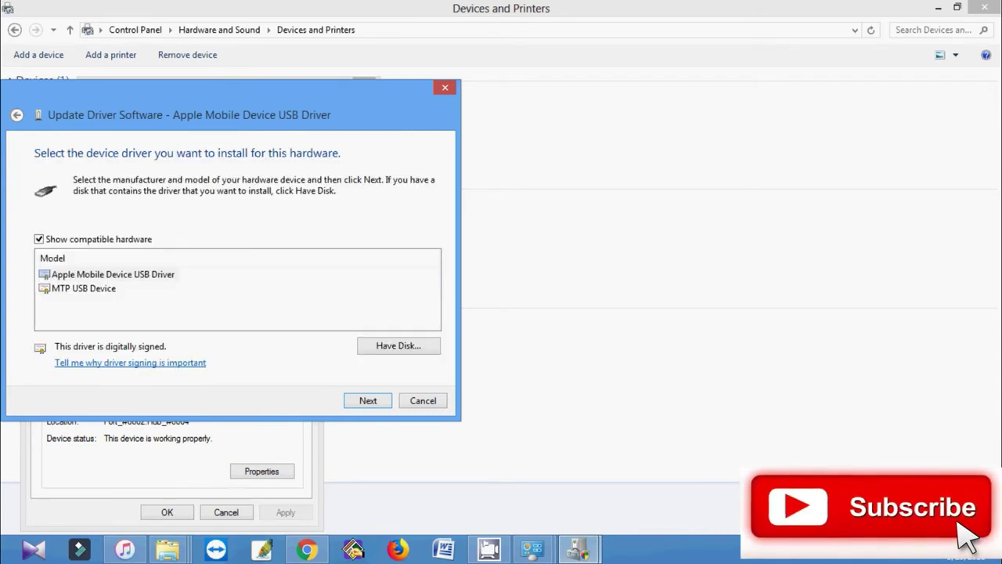
left_click(83, 288)
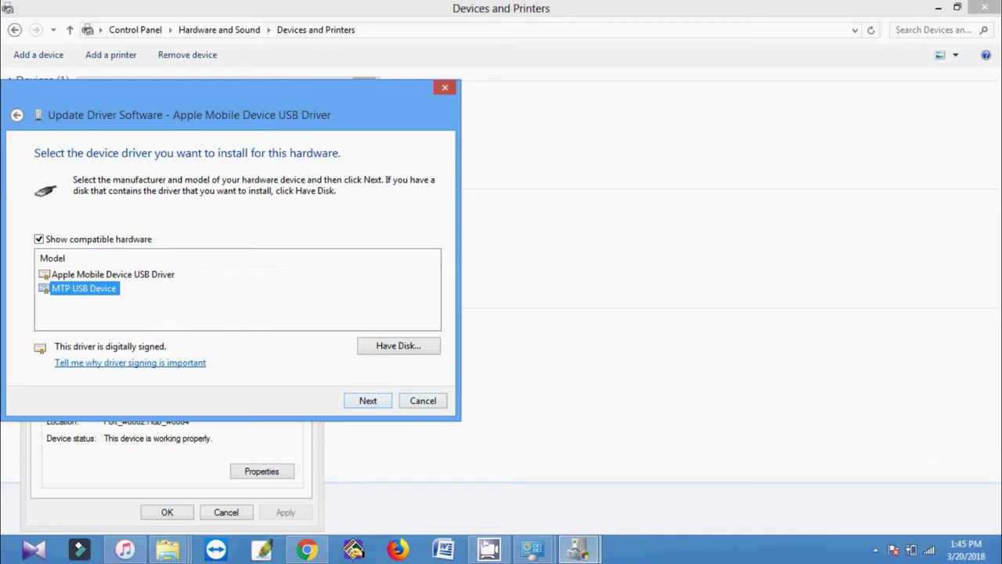
key("Return")
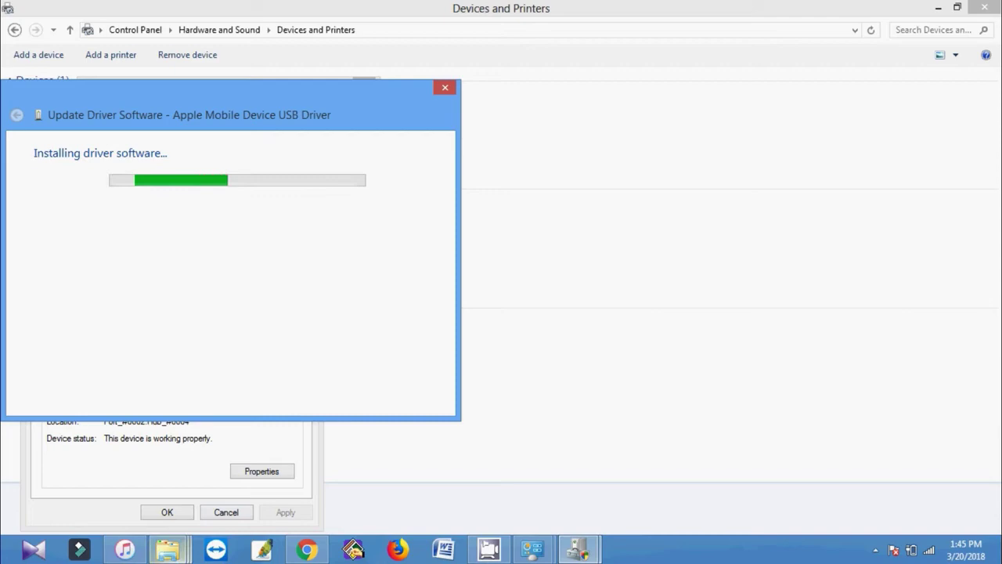
Step: Show the Computer window in a smaller size beside the driver update and check its Portable Devices section
mouse_move(167, 549)
left_click(416, 478)
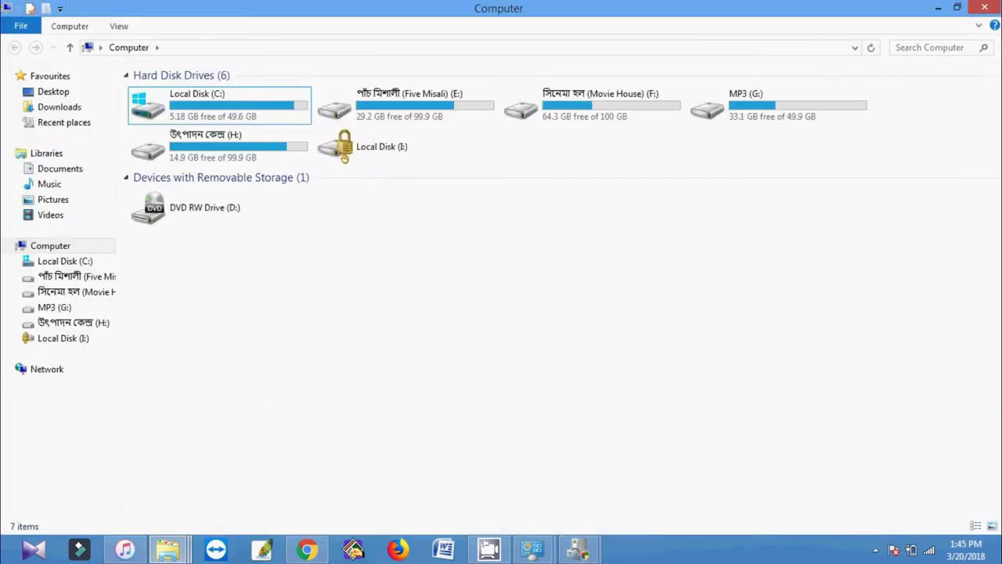
left_click_drag(499, 9, 686, 37)
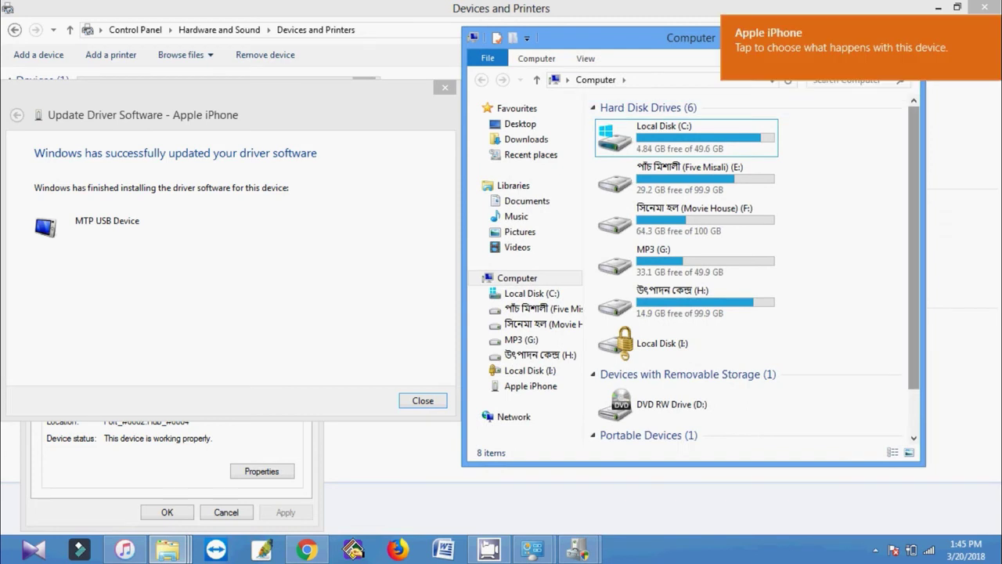
scroll(755, 268, "down", 1)
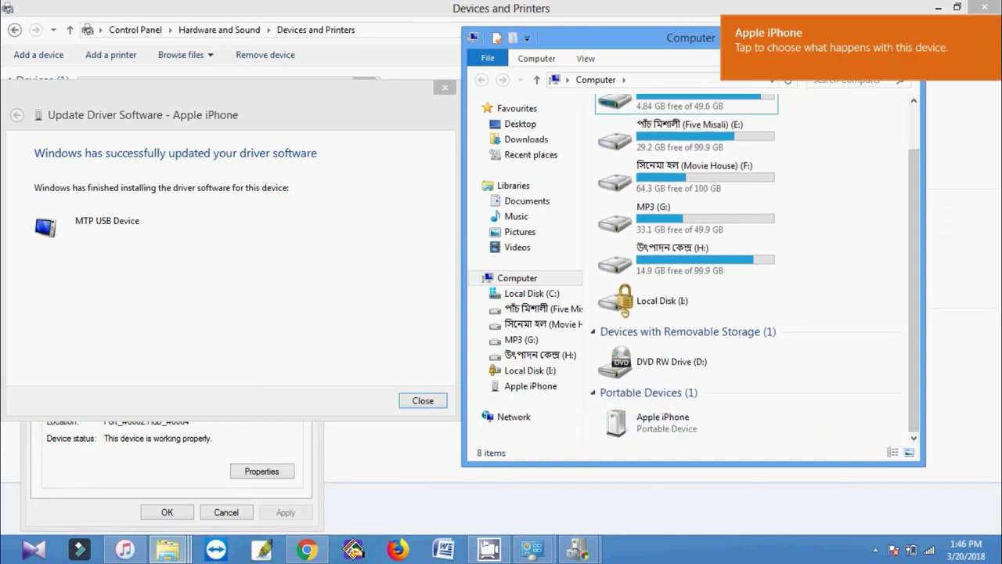
Step: Close the finished driver update, the device's properties dialogs and Devices and Printers
left_click(423, 400)
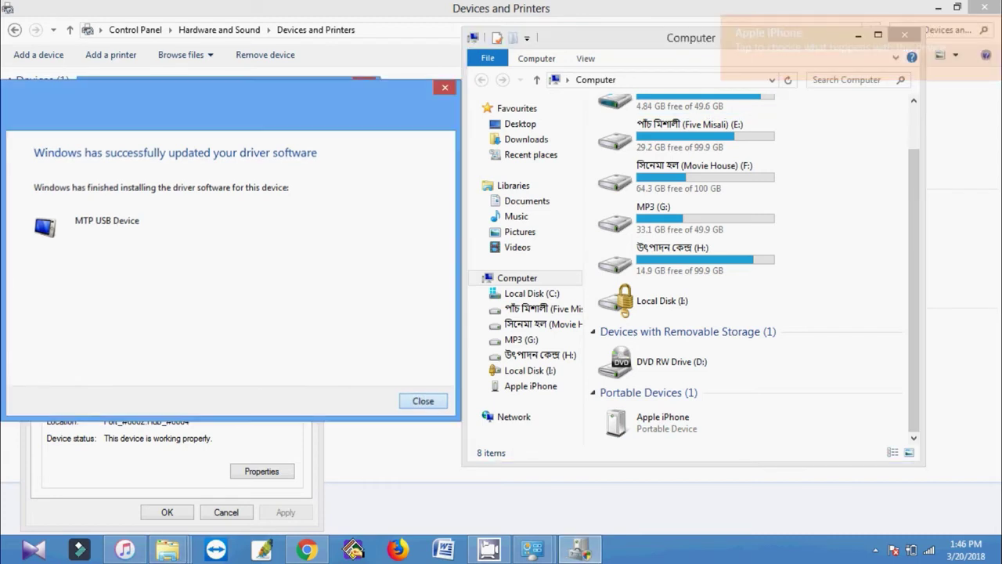
left_click(282, 396)
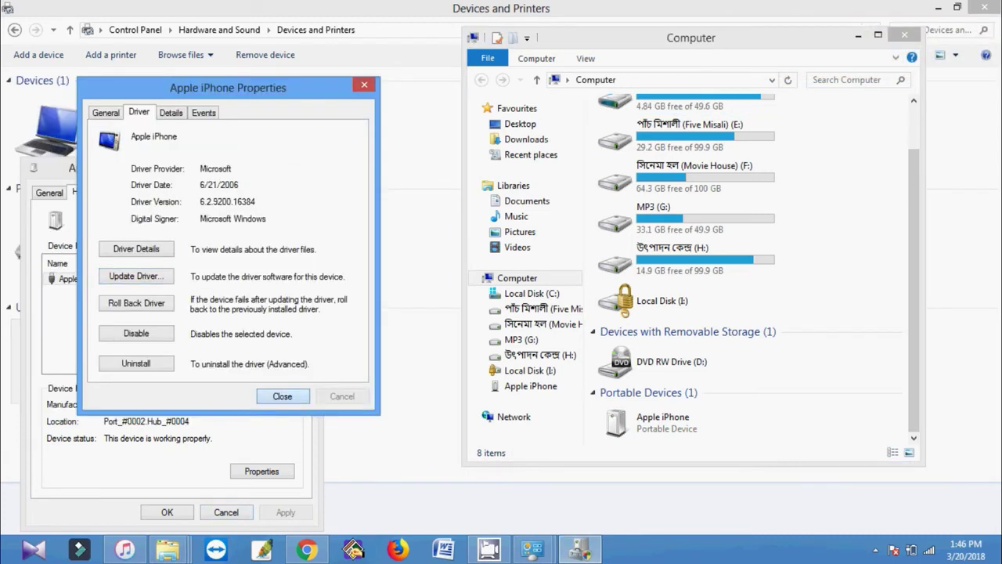
left_click(167, 512)
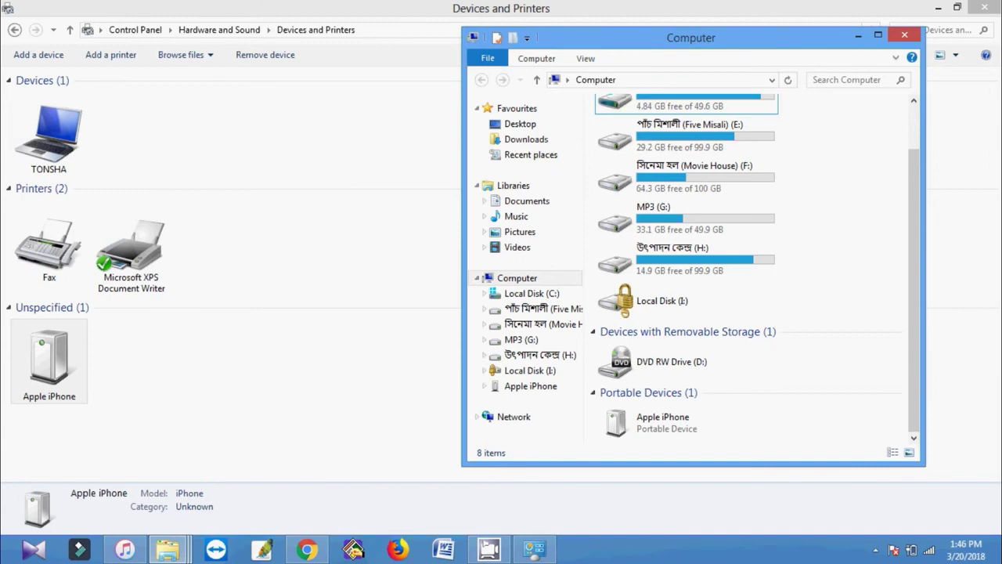
left_click(985, 7)
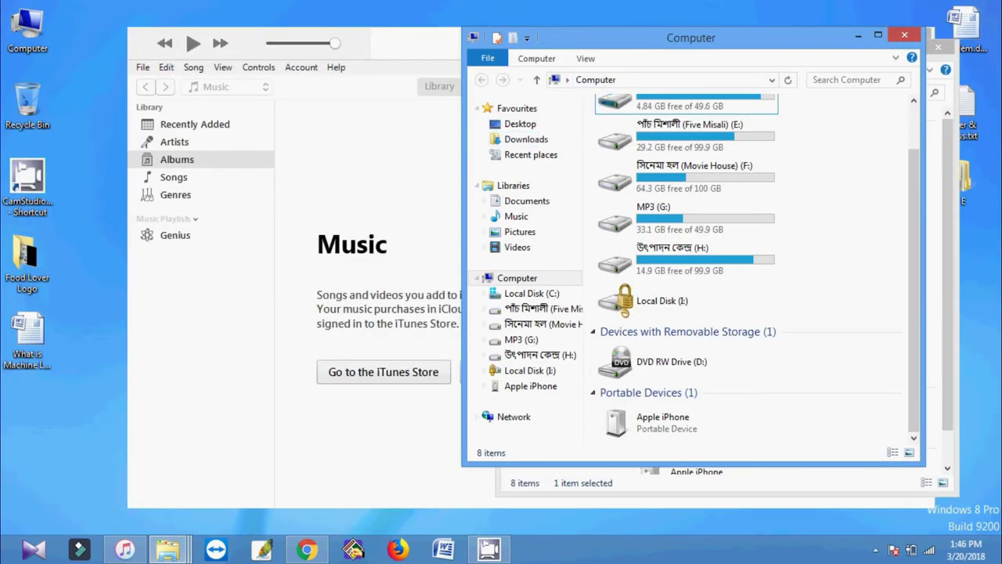
Step: Maximize the Computer window and check the contents of the Apple iPhone's Internal Storage, reopening it once
left_click(878, 35)
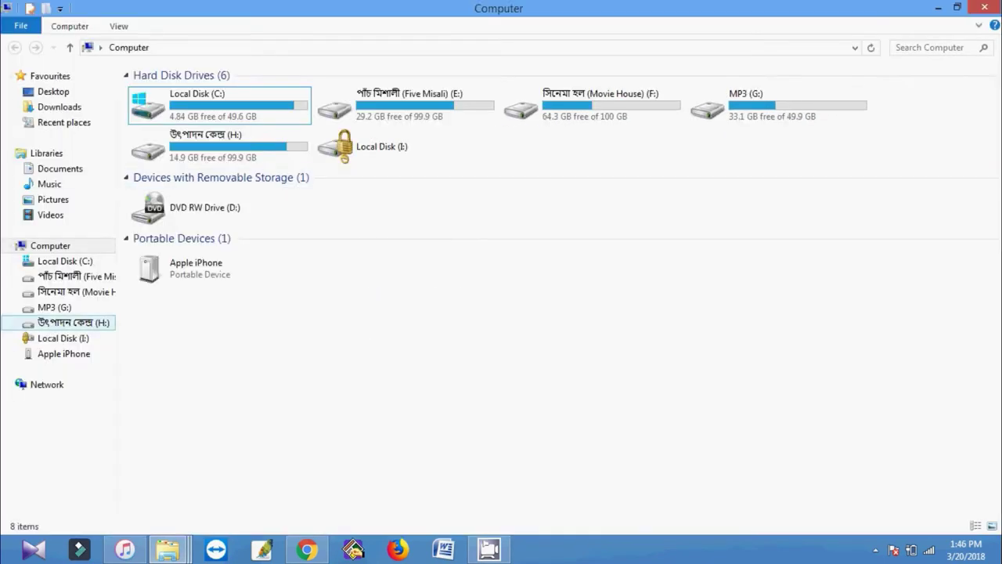
left_click(65, 353)
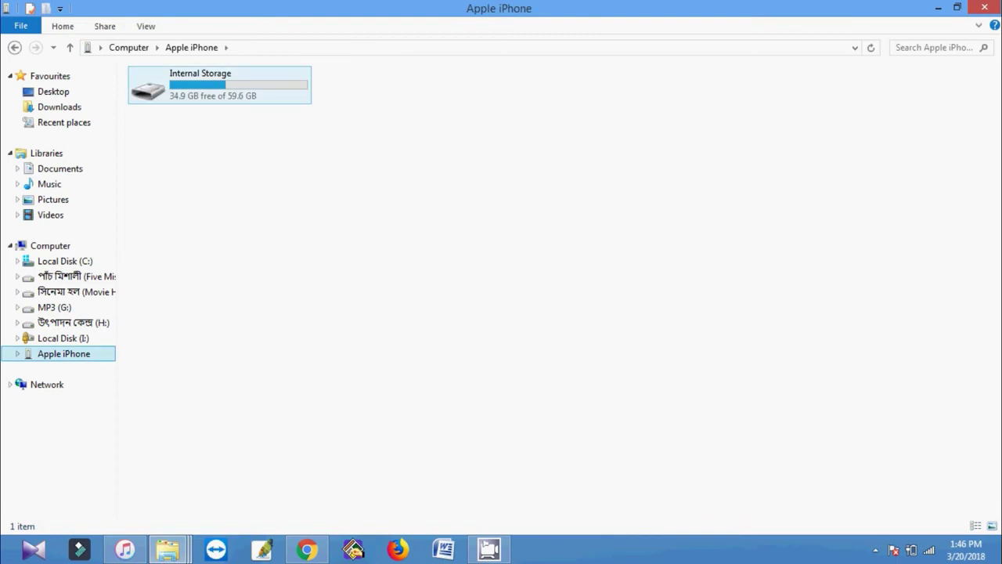
double_click(219, 84)
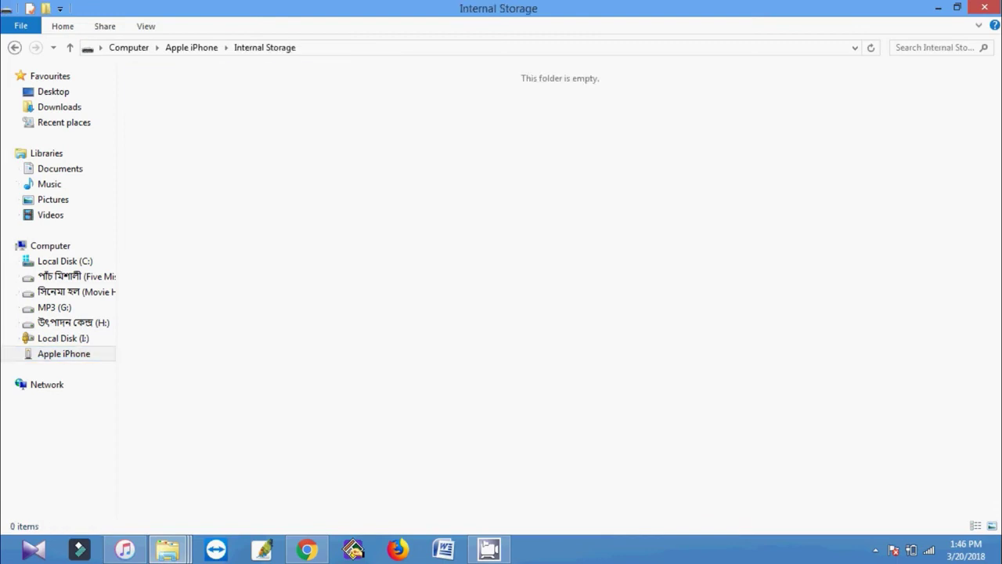
left_click(64, 353)
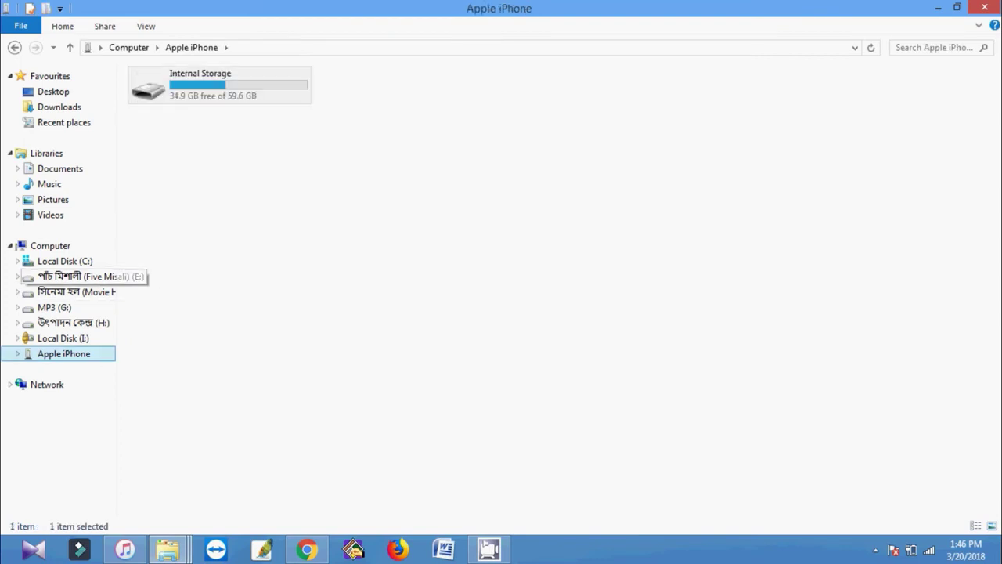
left_click(219, 84)
key("Return")
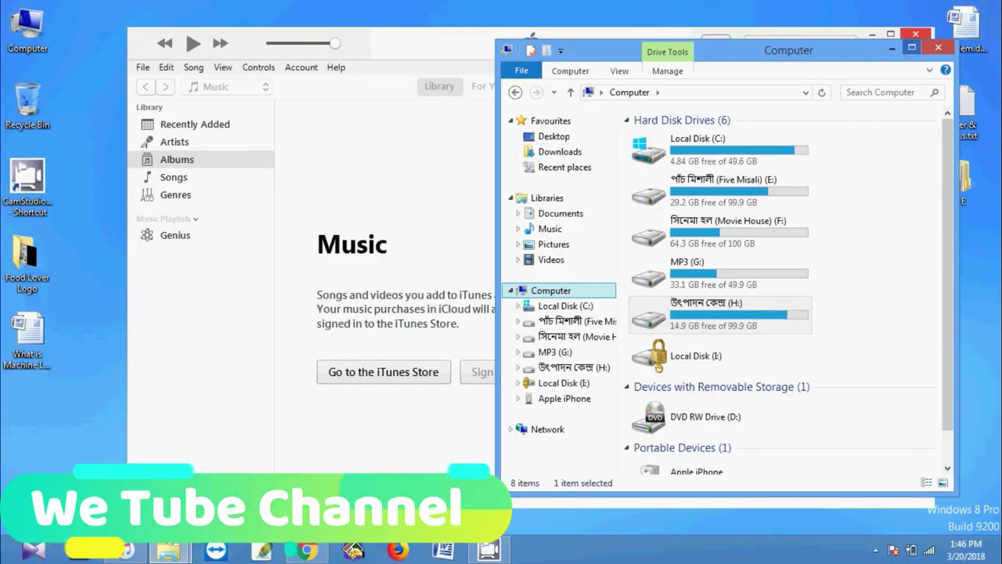
Step: Maximize the other Computer window and open the Apple iPhone's 100APPLE folder inside Internal Storage and DCIM
key("super+Up")
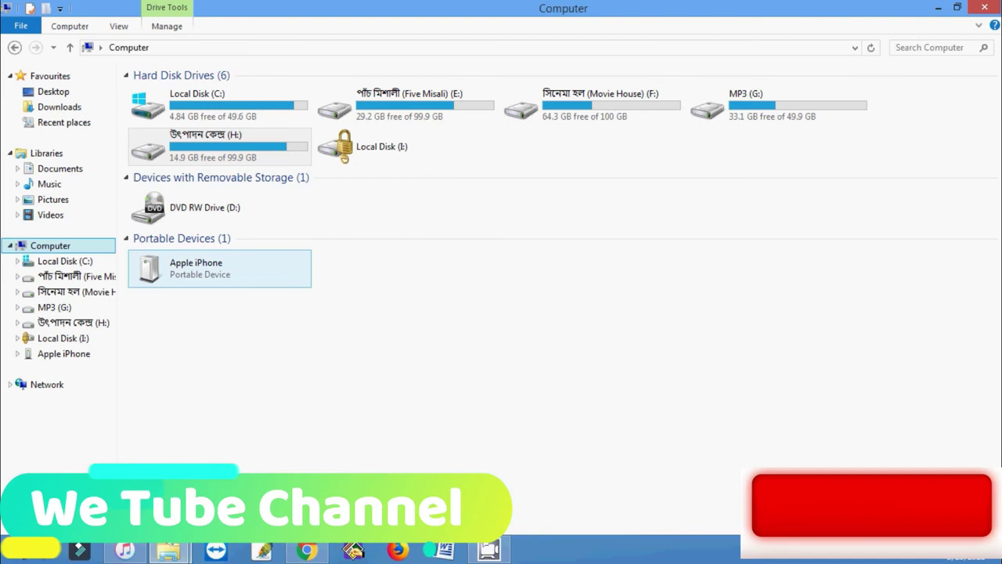
double_click(219, 269)
double_click(219, 85)
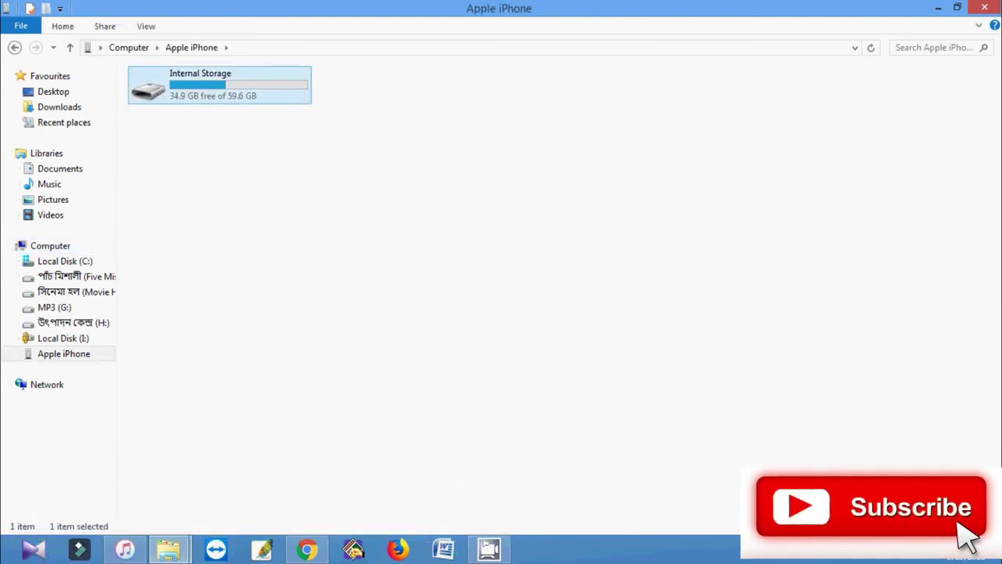
left_click(219, 84)
double_click(219, 85)
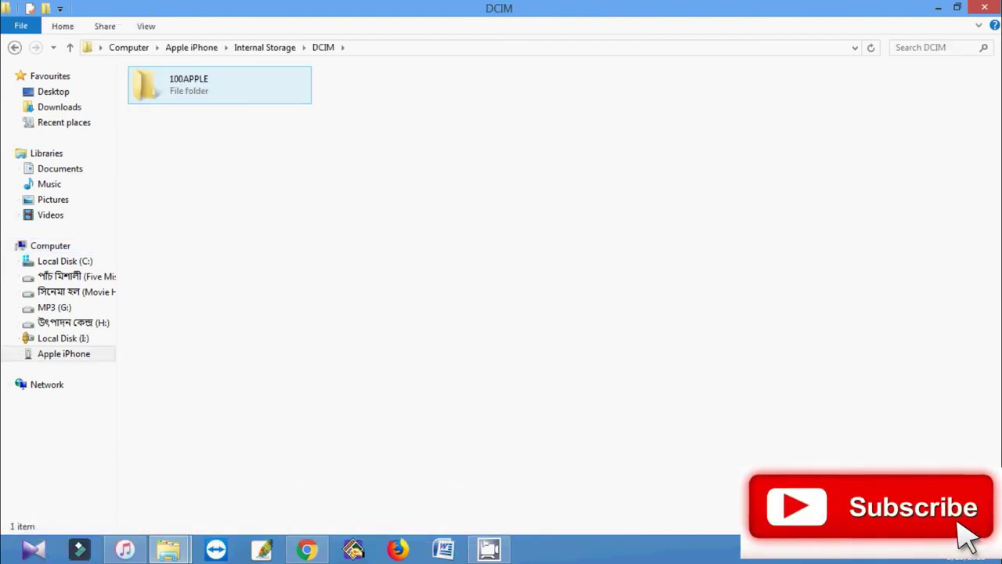
key("Return")
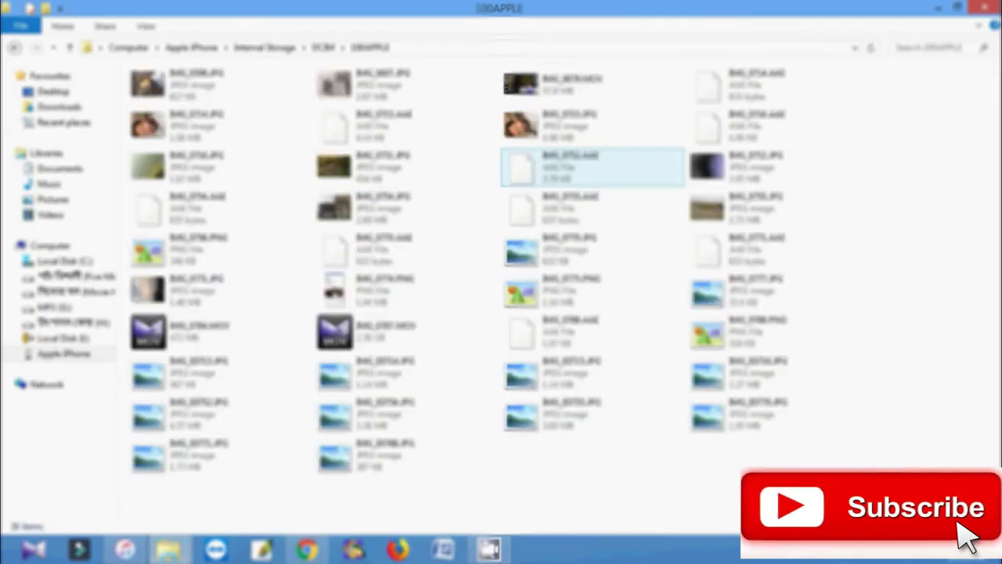